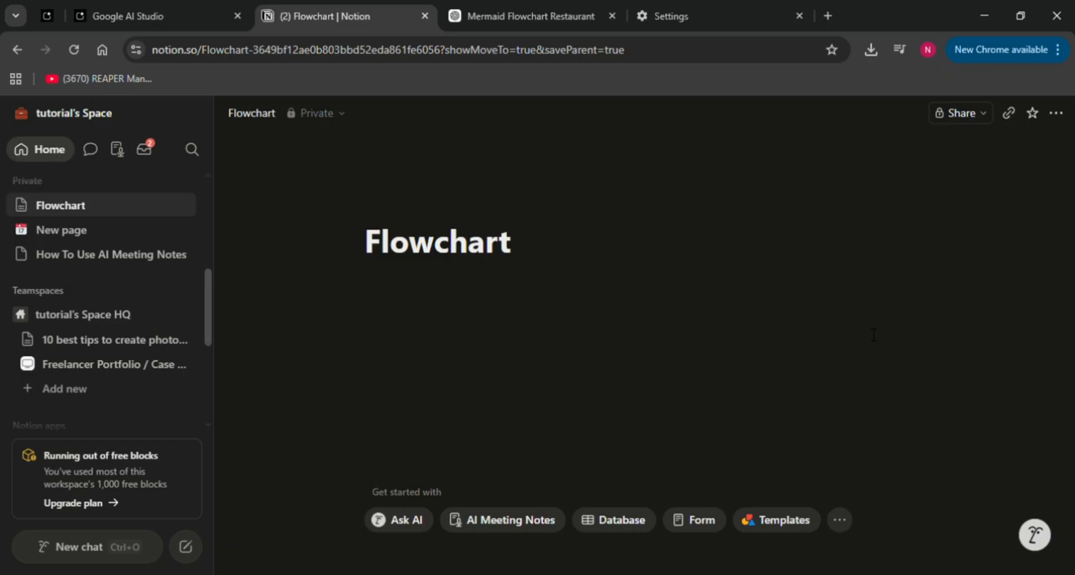
- Switch to the ChatGPT conversation, review the restaurant flowchart's Mermaid code, and copy the whole code block
left_click(550, 18)
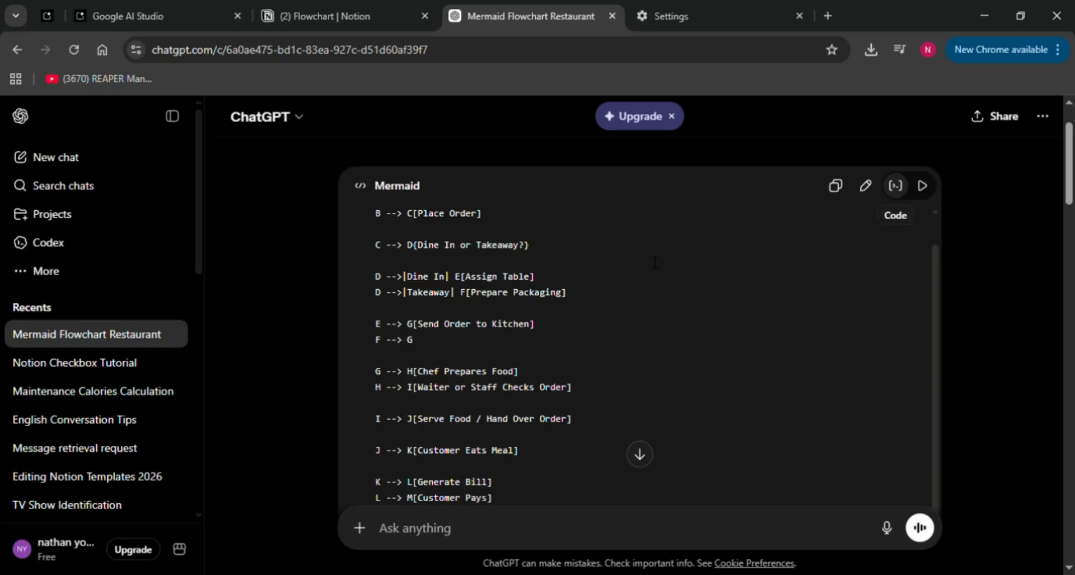
scroll(654, 261, "up", 1)
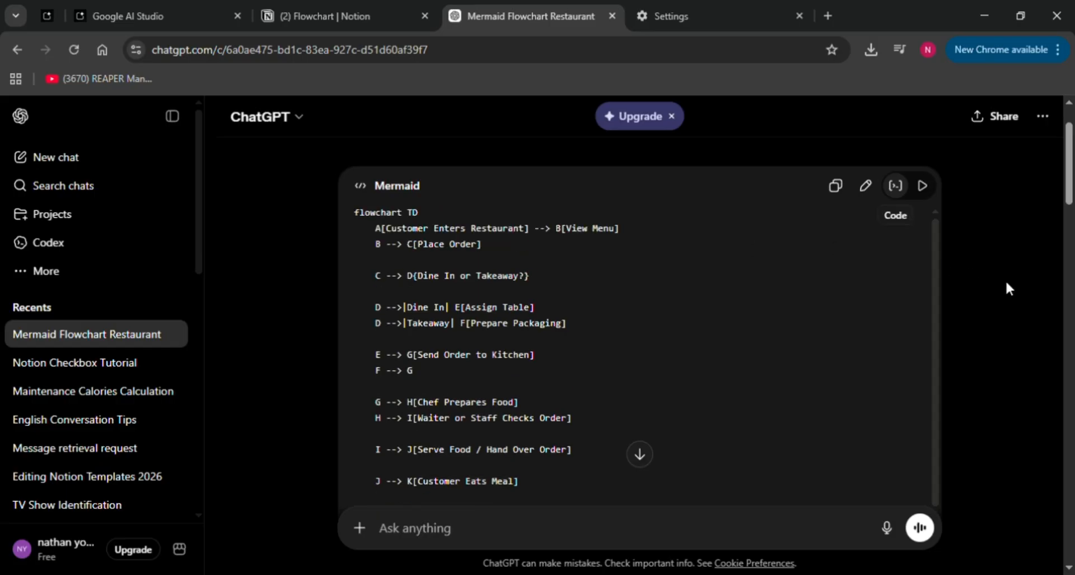
scroll(1006, 279, "up", 1)
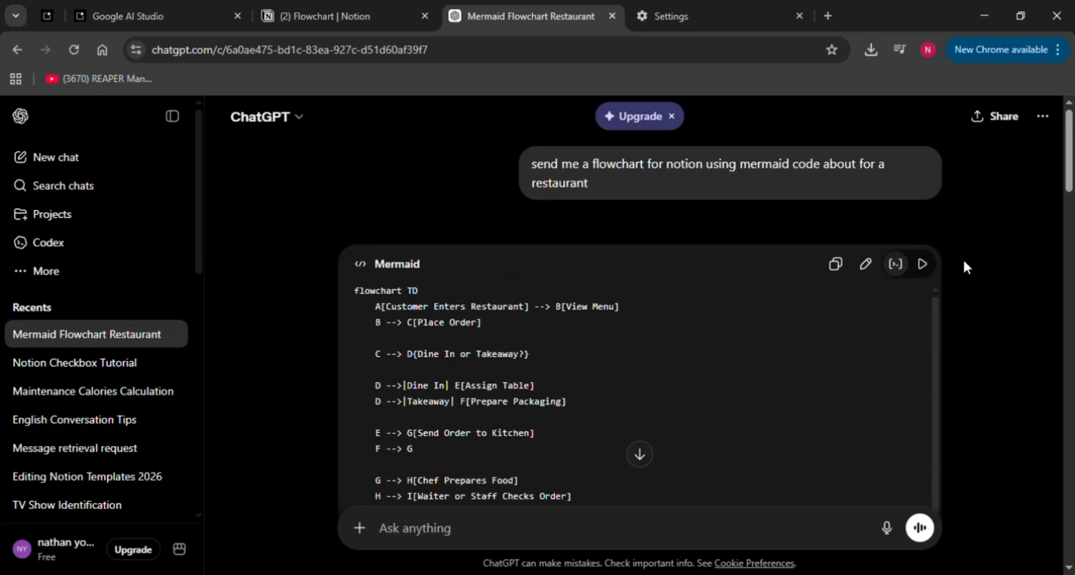
mouse_move(697, 199)
scroll(635, 241, "down", 3)
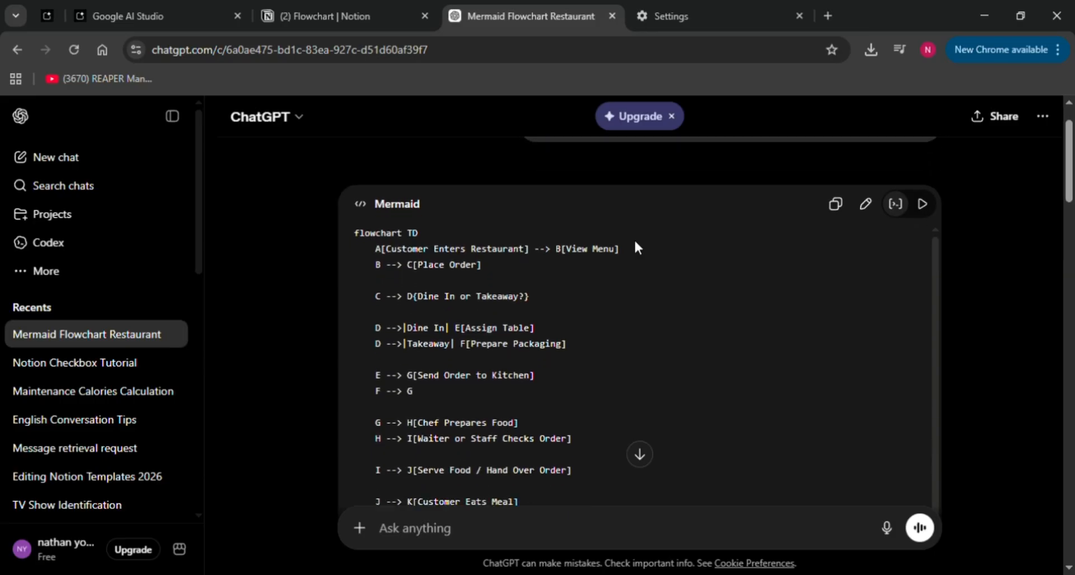
scroll(642, 248, "down", 3)
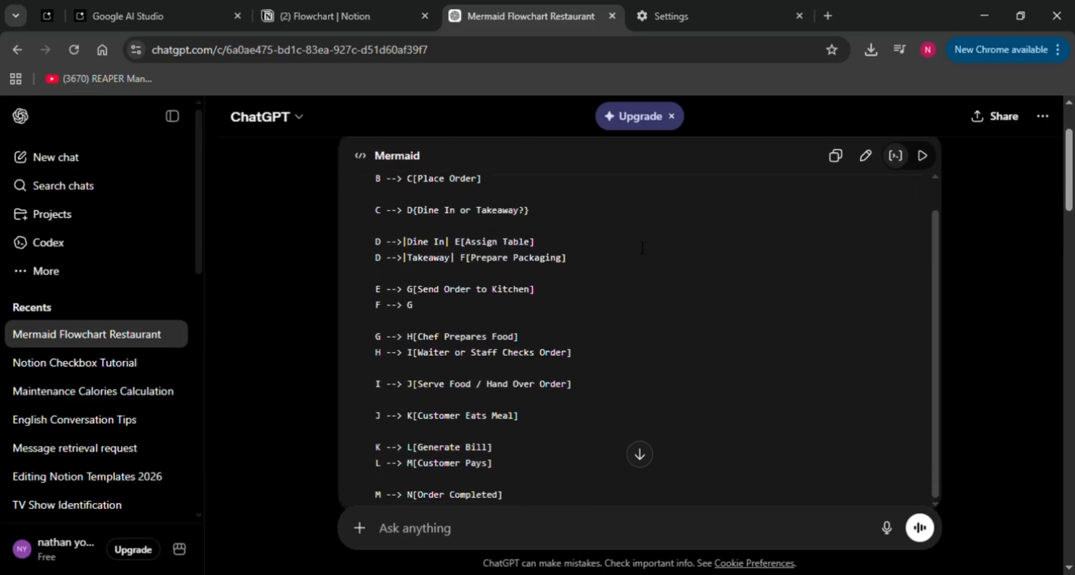
scroll(643, 247, "up", 1)
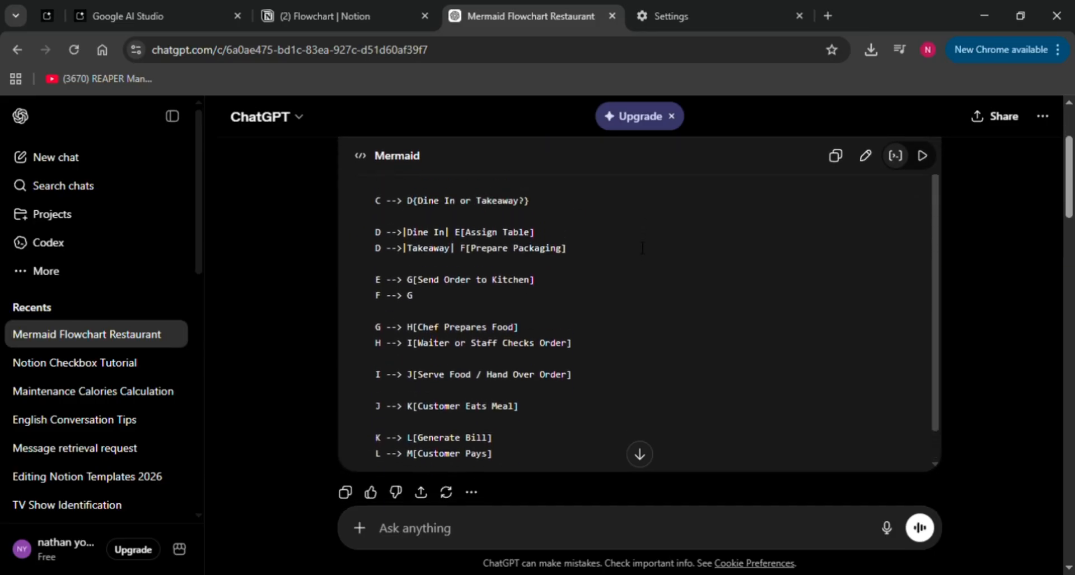
scroll(643, 247, "up", 5)
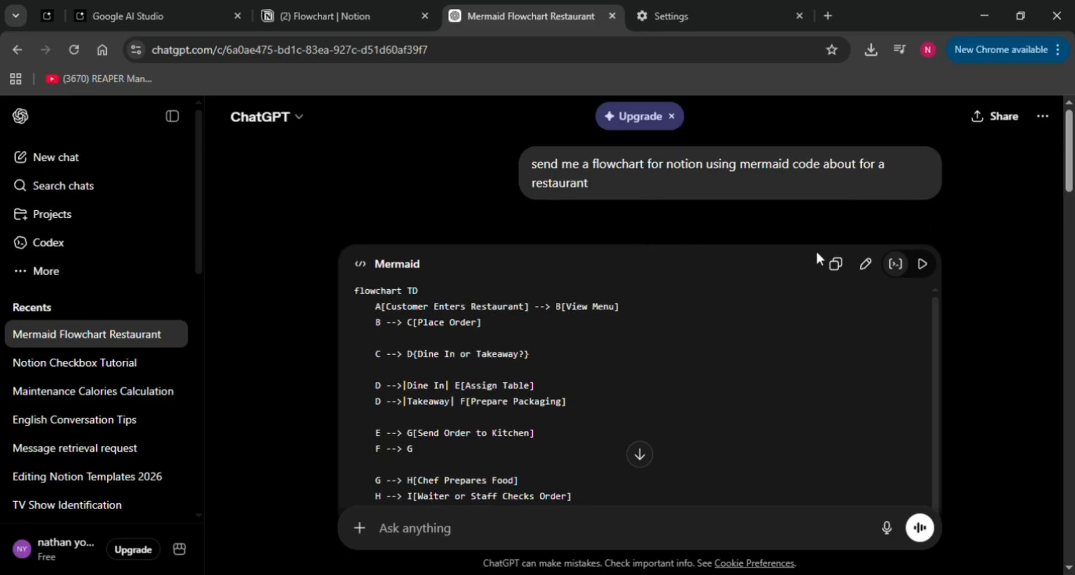
left_click(836, 265)
- Return to the Flowchart page in Notion and insert a Mermaid code block in its empty body
left_click(319, 16)
left_click(427, 302)
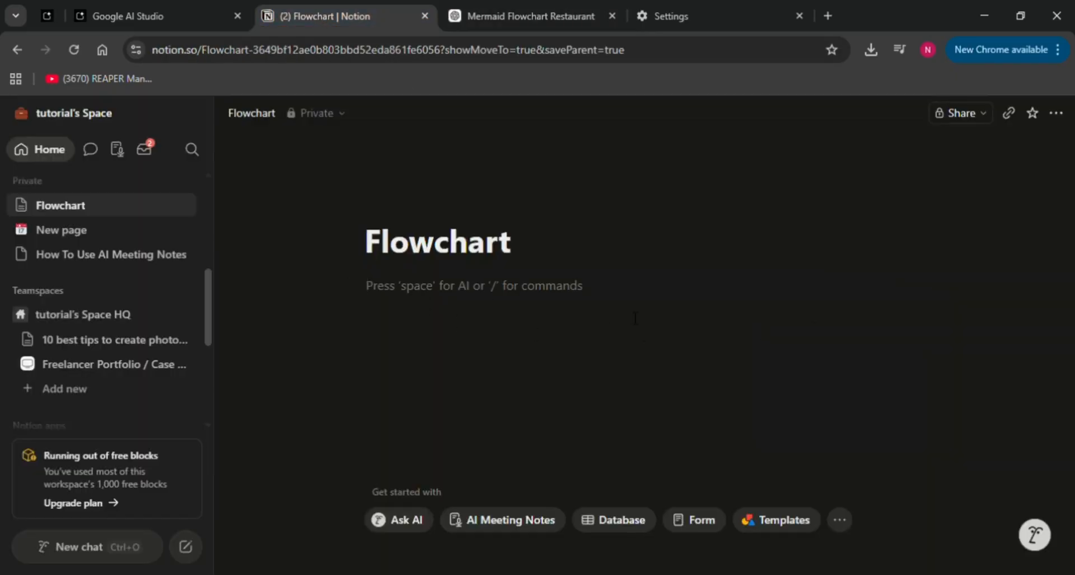
type("/mer")
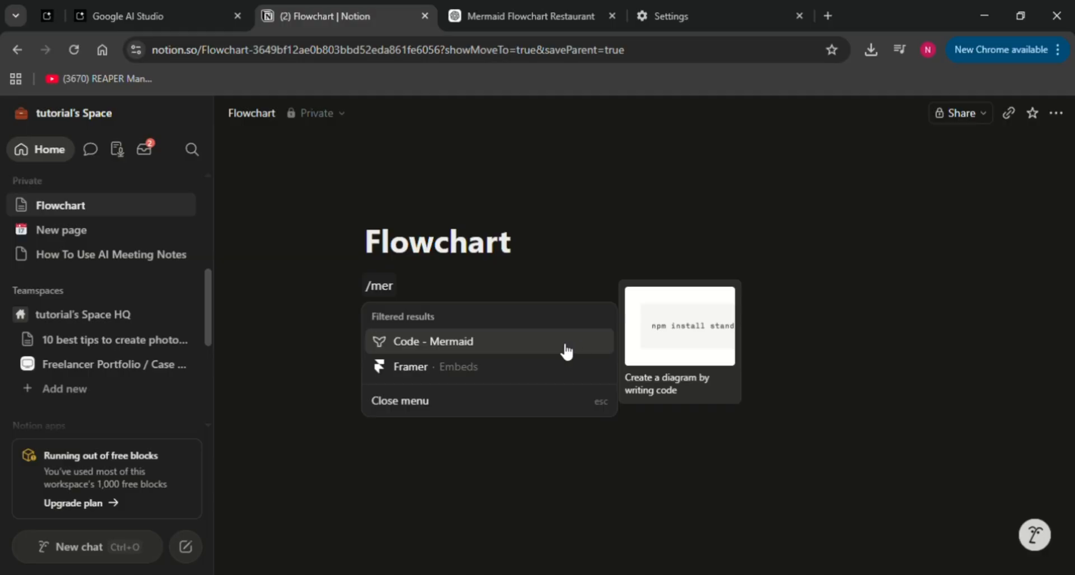
left_click(575, 347)
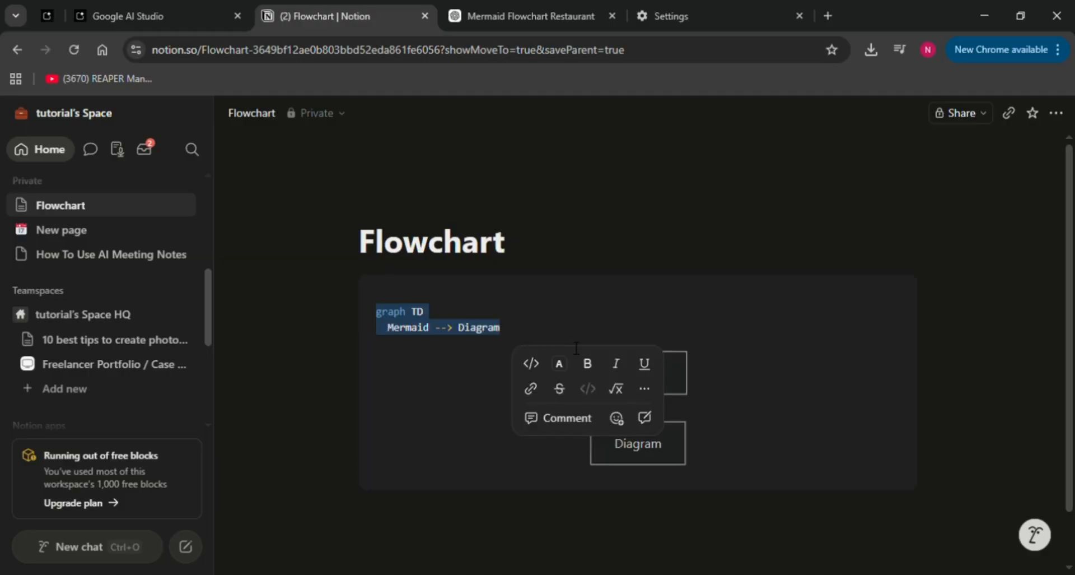
- Replace the sample code in the Mermaid block with the copied restaurant flowchart code
left_click(738, 264)
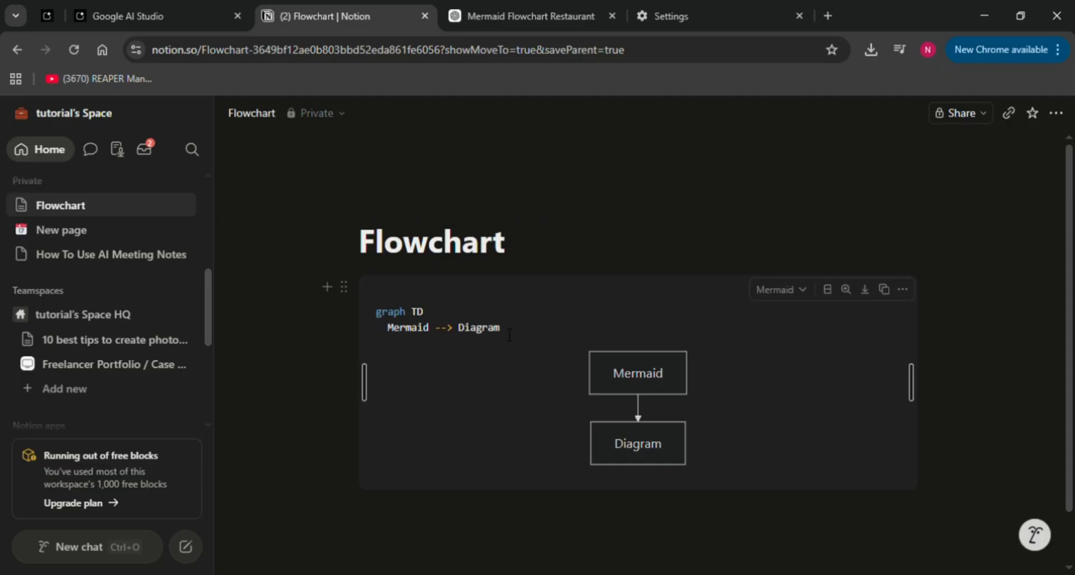
left_click_drag(506, 333, 381, 322)
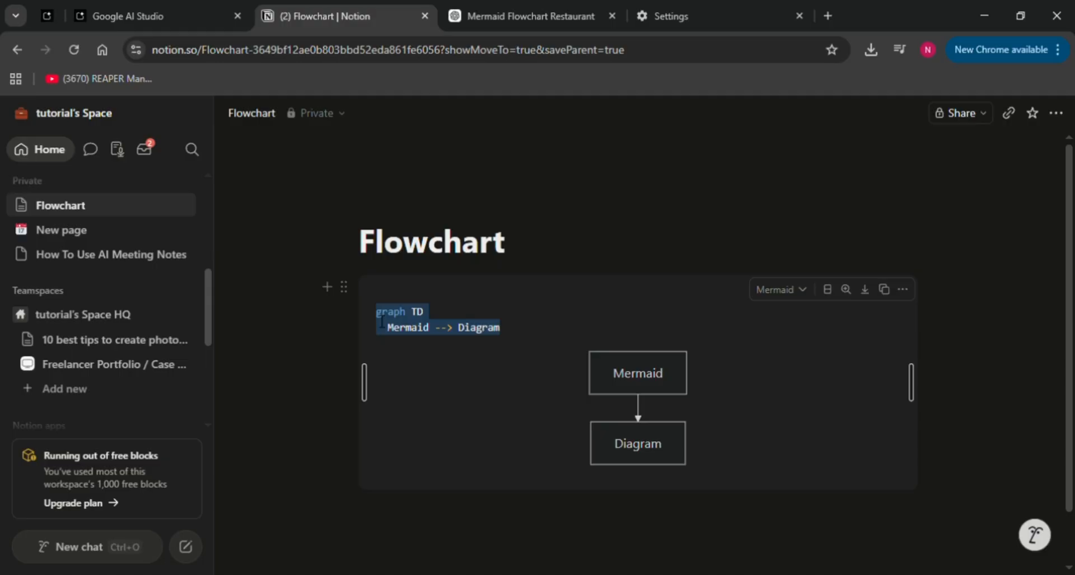
key("ctrl+v")
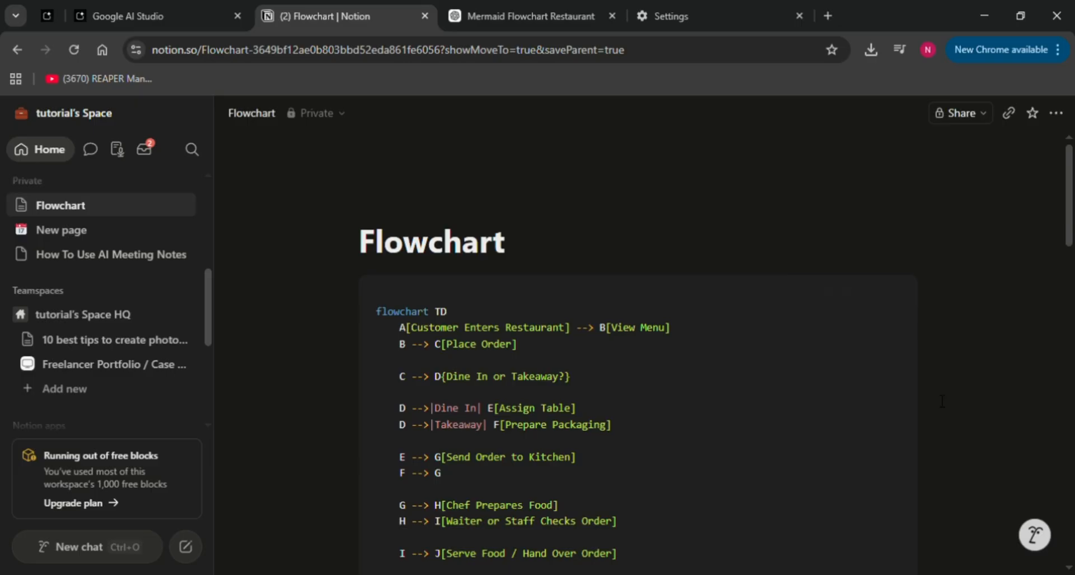
- Examine the rendered restaurant flowchart from Customer Enters Restaurant through Order Completed and compare it with the Mermaid code above it
scroll(942, 401, "down", 1)
scroll(943, 401, "down", 4)
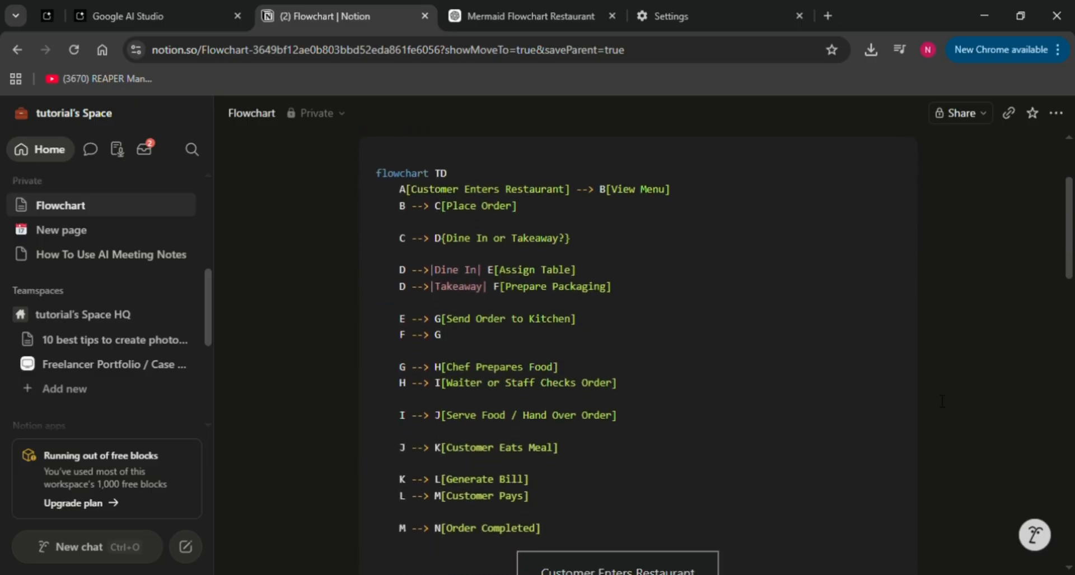
scroll(943, 401, "down", 4)
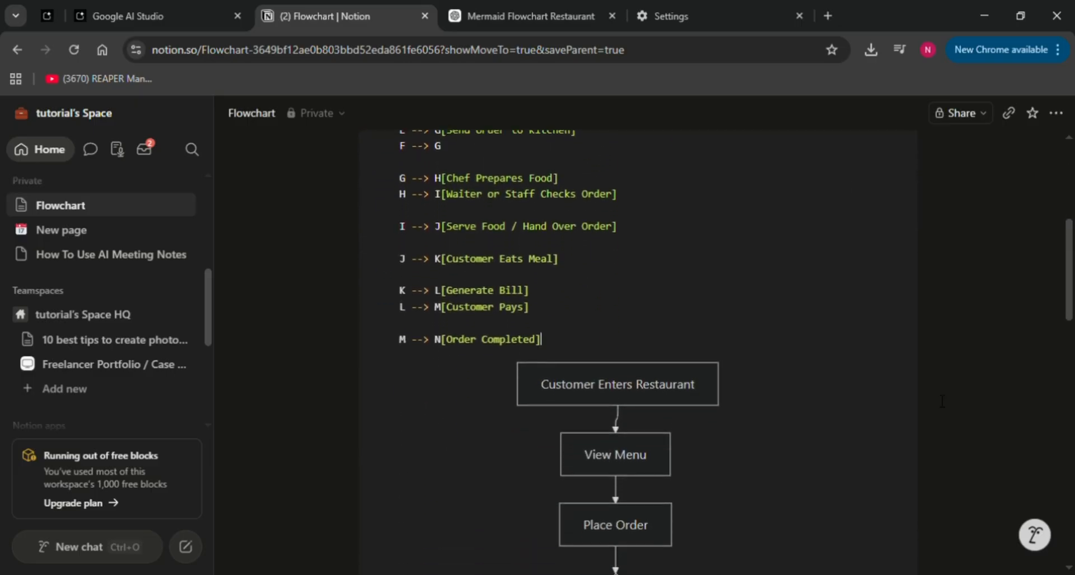
scroll(942, 402, "down", 3)
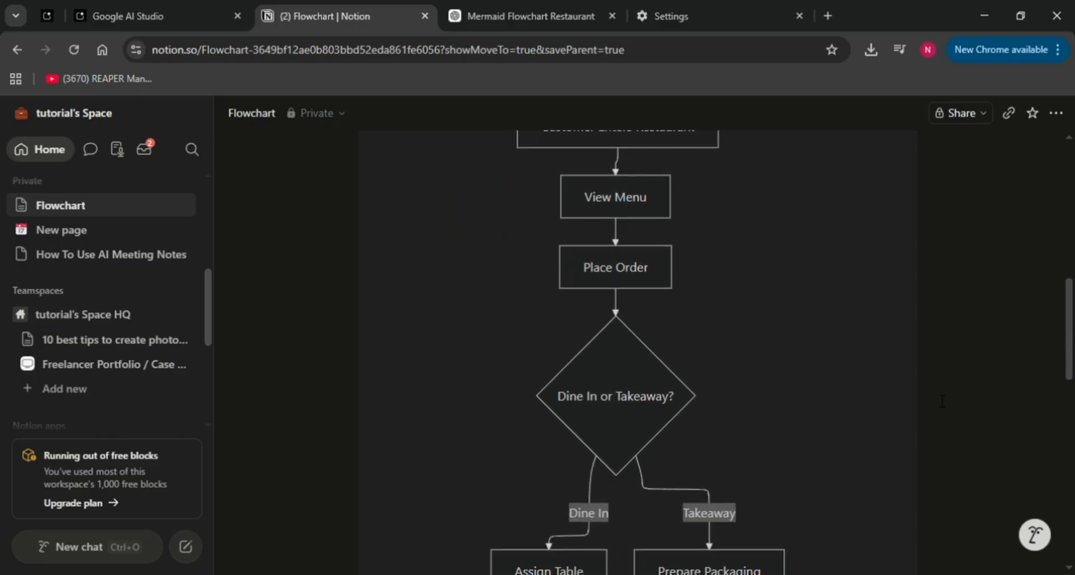
scroll(942, 401, "down", 3)
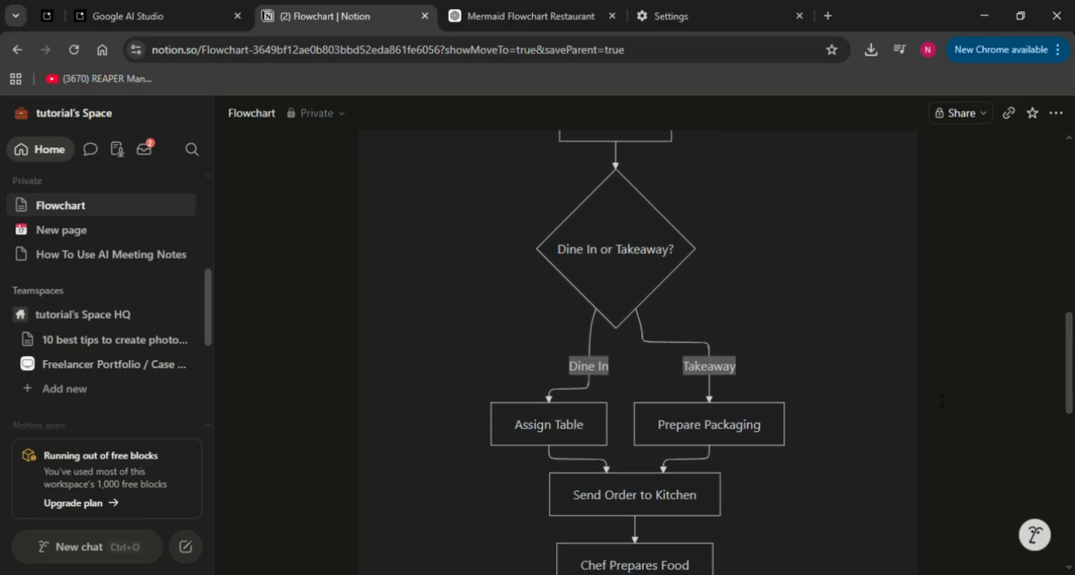
scroll(942, 401, "down", 4)
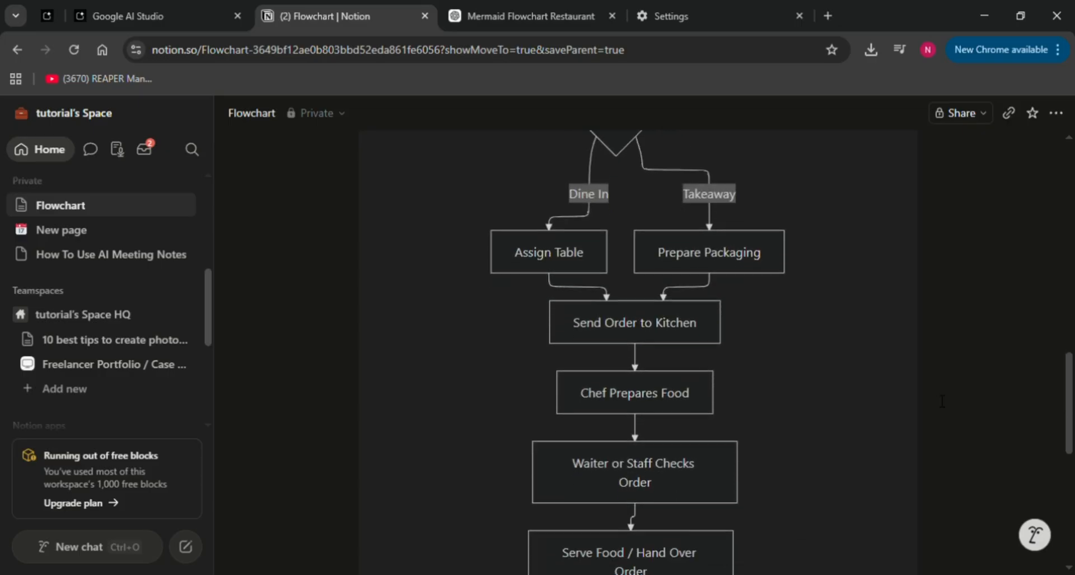
scroll(943, 401, "down", 3)
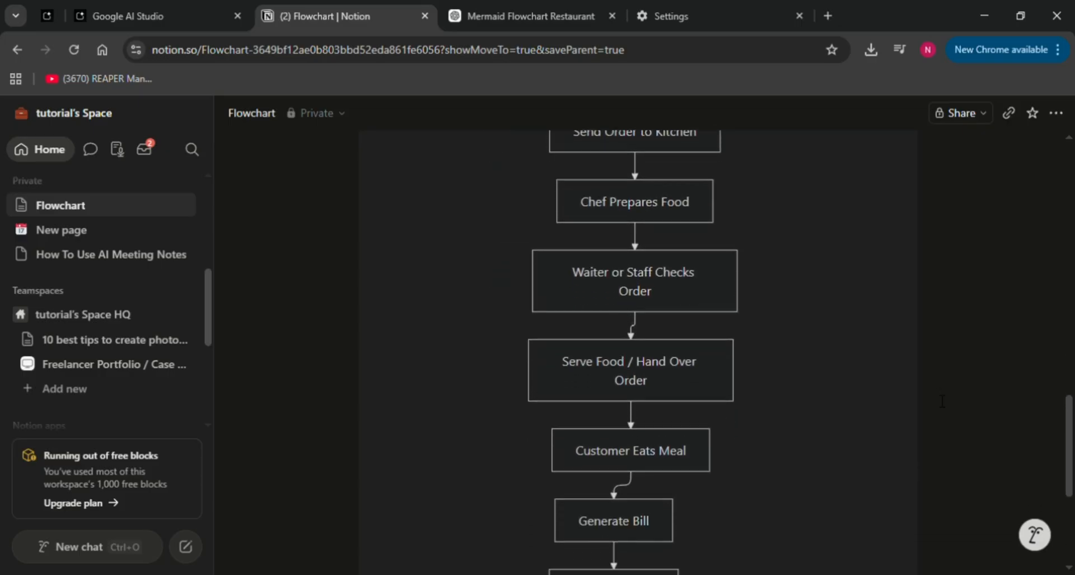
scroll(943, 401, "down", 4)
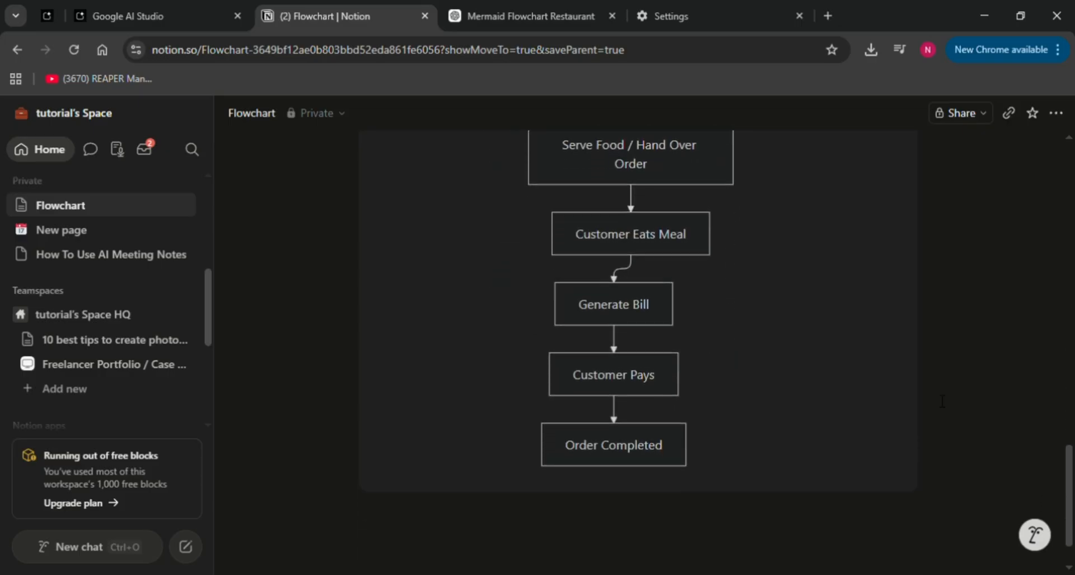
scroll(942, 401, "up", 3)
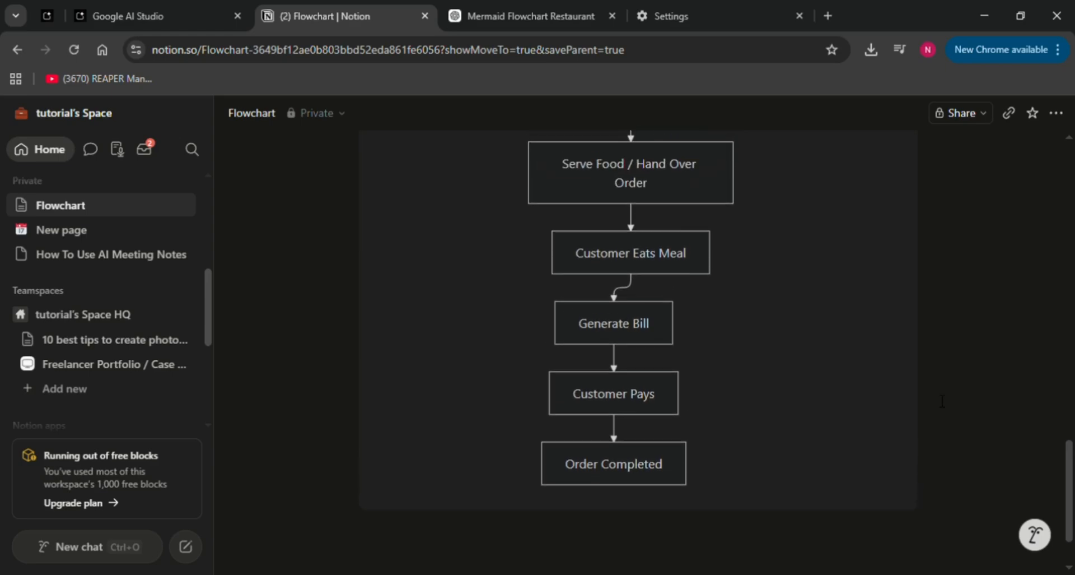
scroll(943, 401, "up", 1)
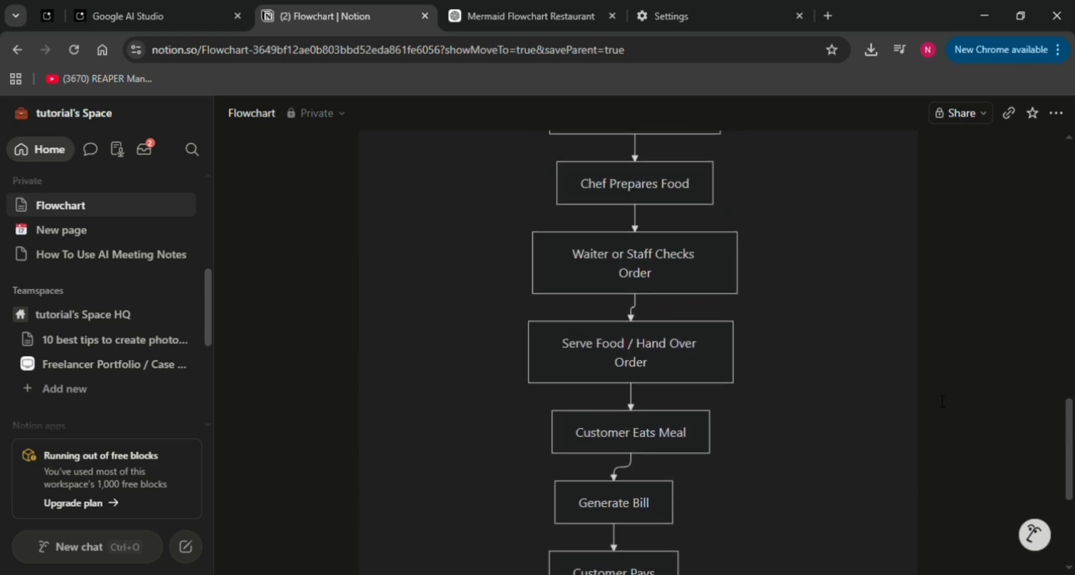
scroll(943, 402, "up", 3)
scroll(943, 401, "up", 5)
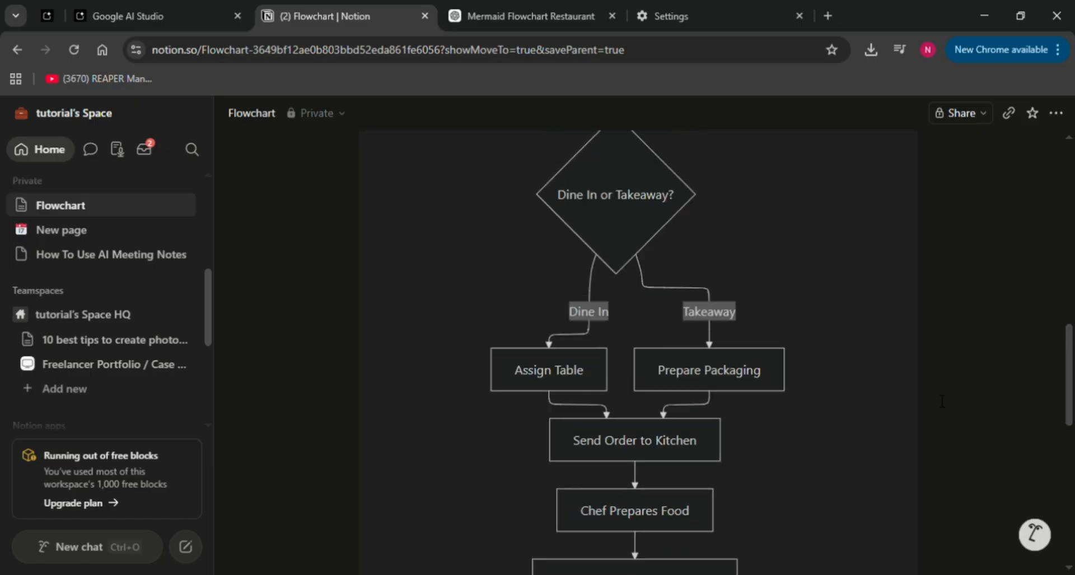
scroll(943, 401, "up", 1)
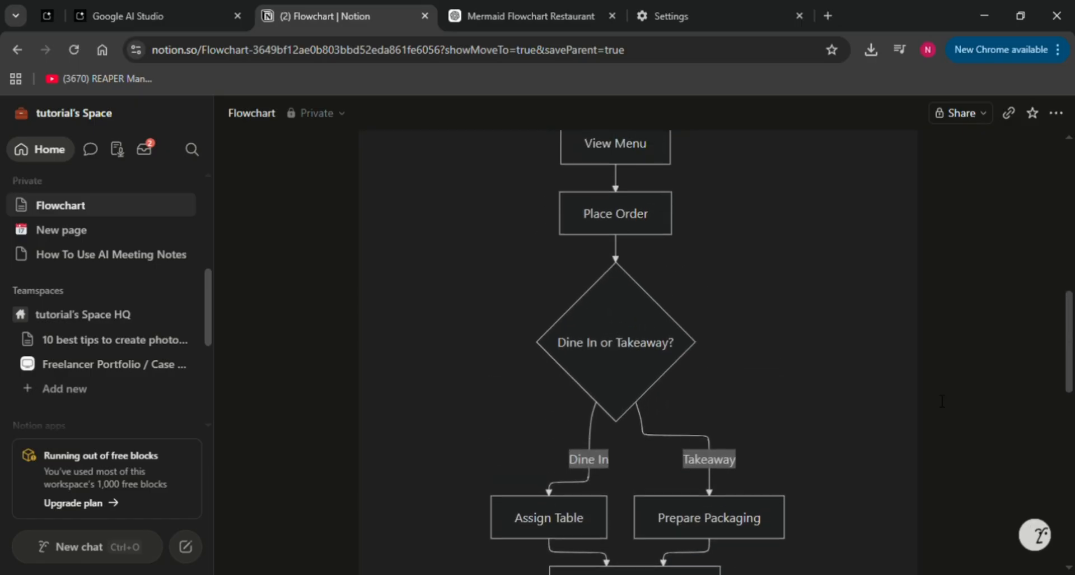
scroll(943, 401, "up", 3)
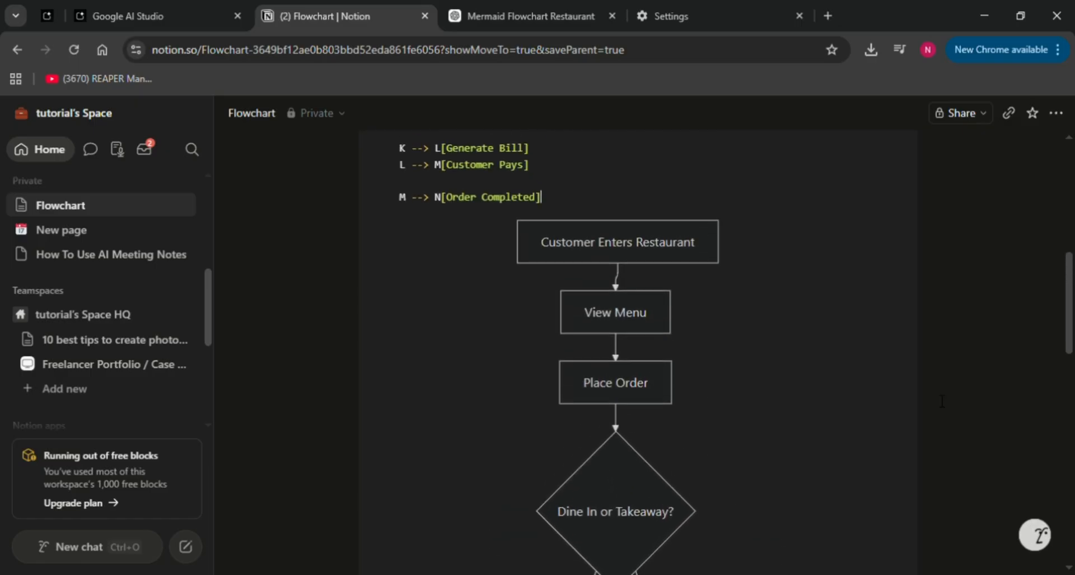
scroll(942, 401, "up", 1)
scroll(943, 401, "down", 2)
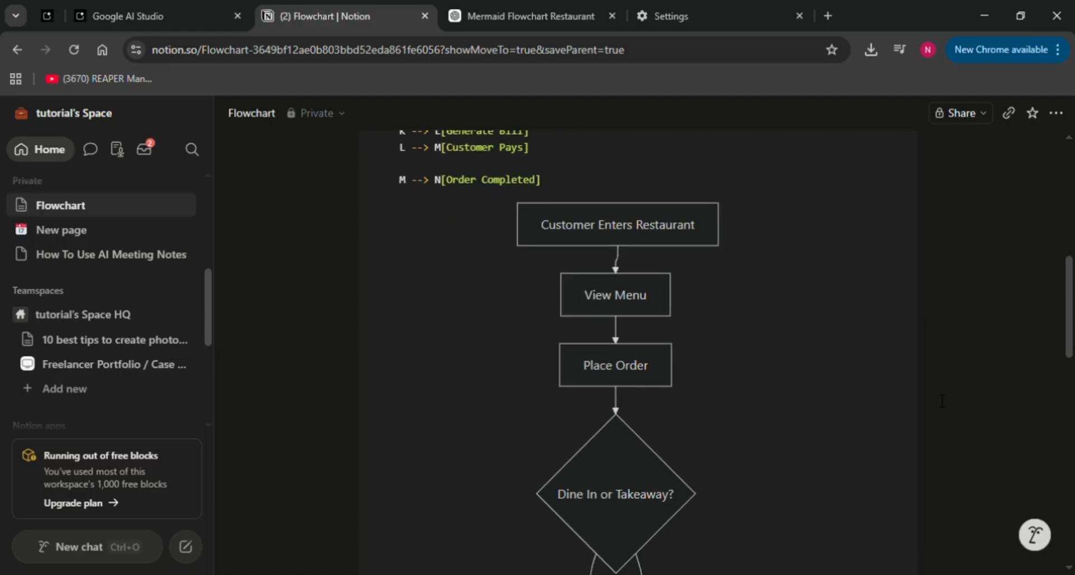
scroll(943, 401, "down", 1)
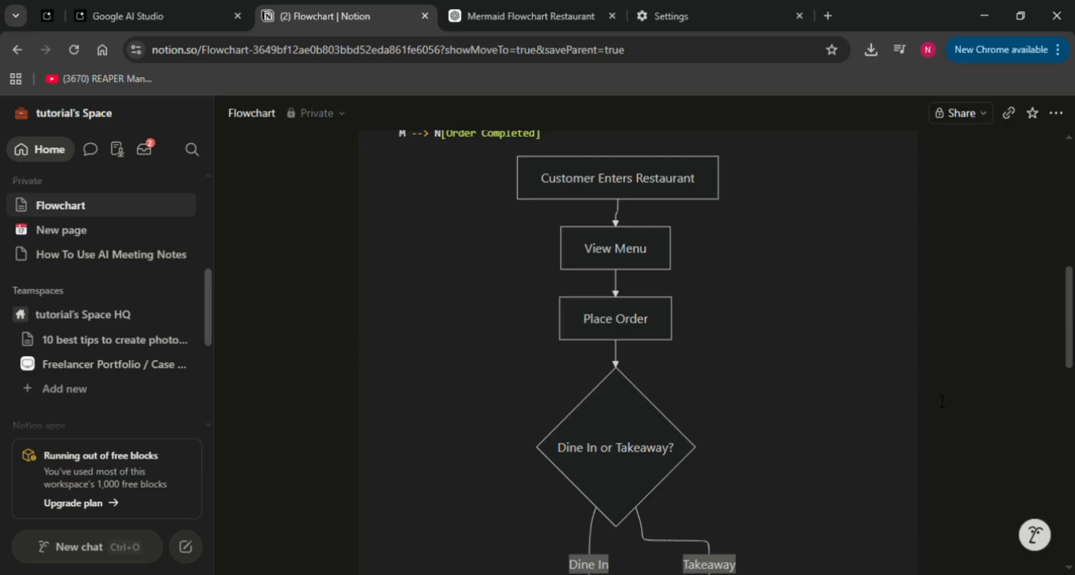
scroll(943, 401, "up", 2)
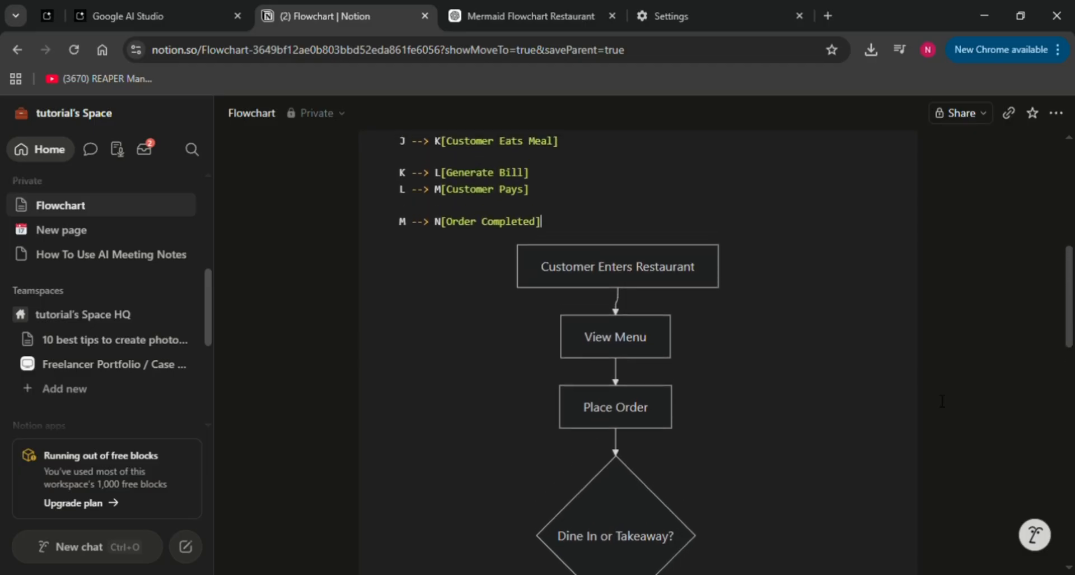
scroll(943, 401, "up", 4)
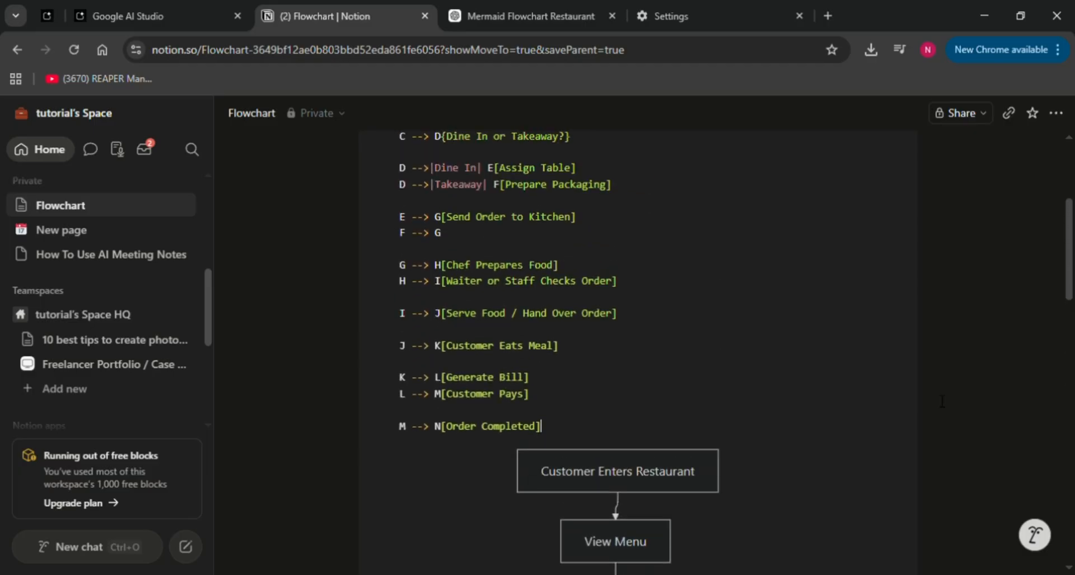
scroll(943, 401, "up", 3)
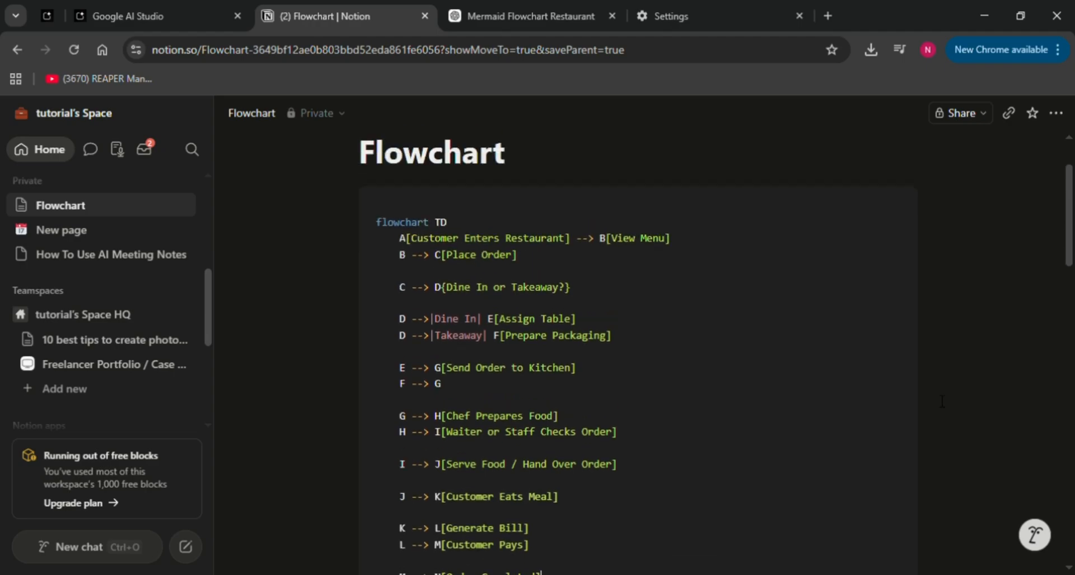
scroll(943, 401, "up", 1)
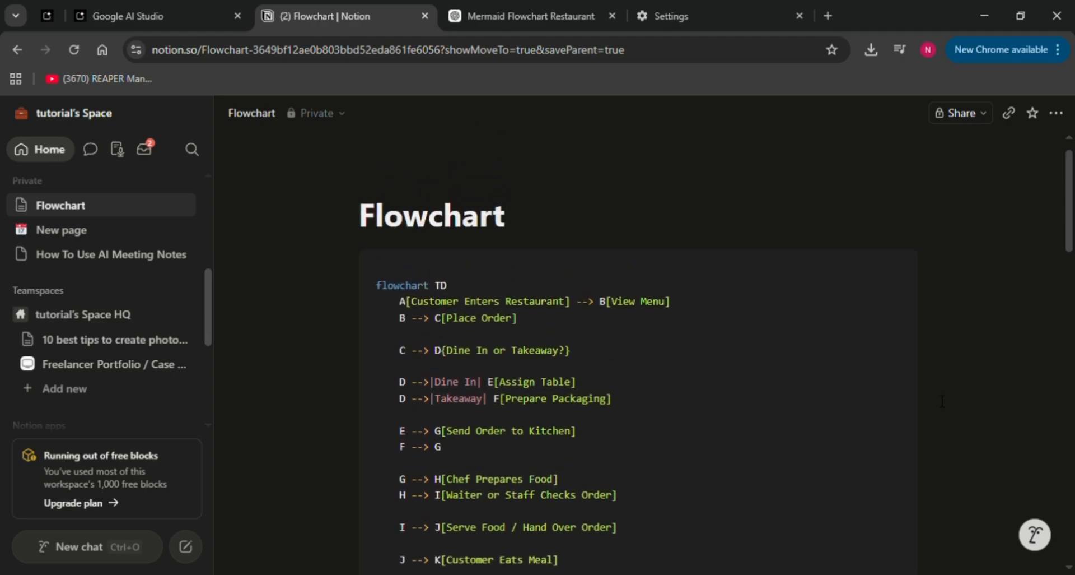
scroll(942, 401, "up", 1)
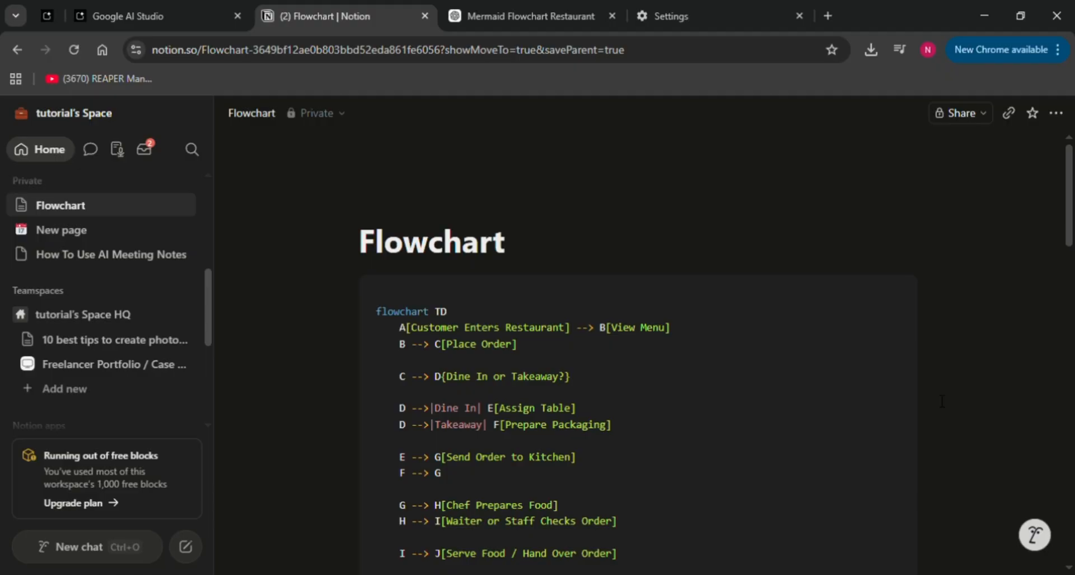